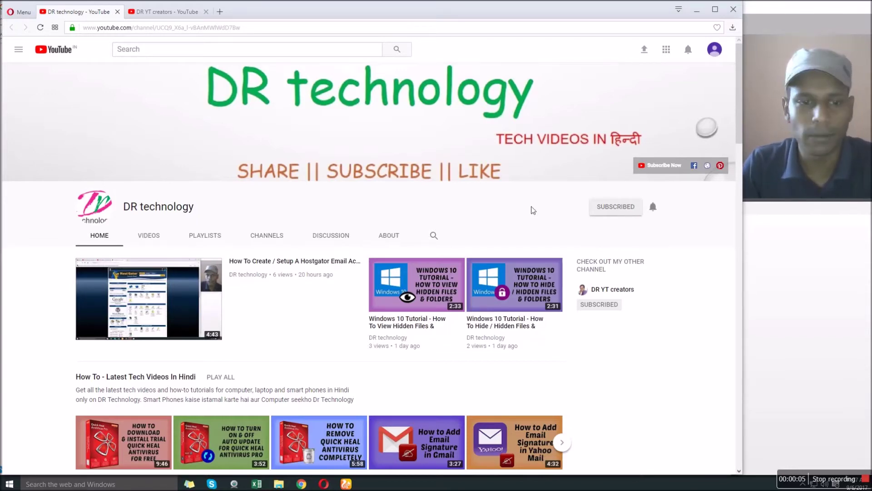
# - Switch between the DR YT creators and DR technology channel tabs, scrolling the channel page
pyautogui.click(175, 13)
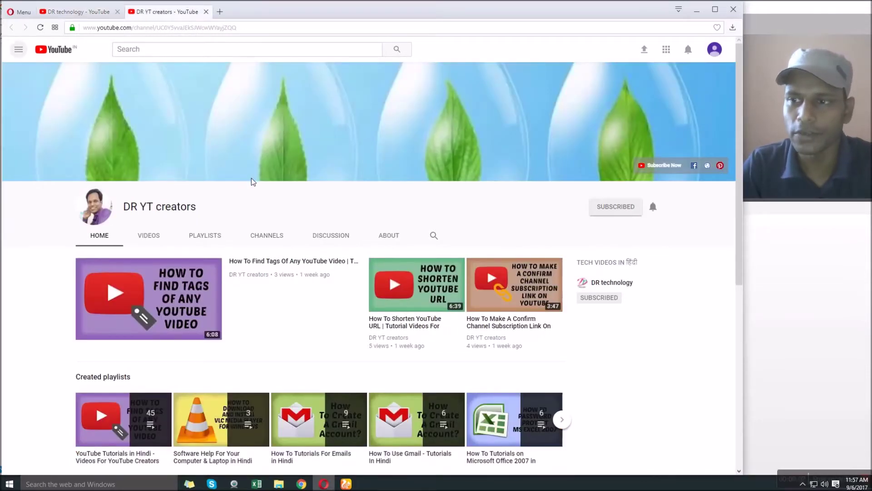
pyautogui.click(96, 12)
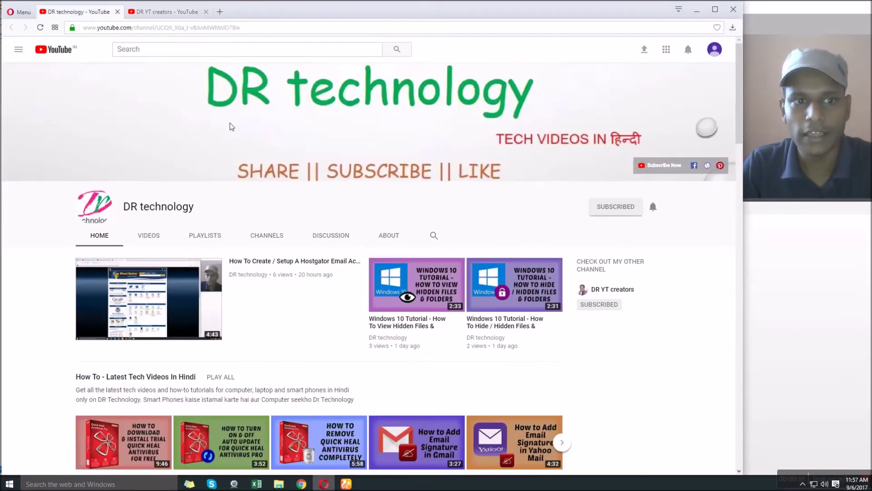
pyautogui.scroll(-12, 325, 197)
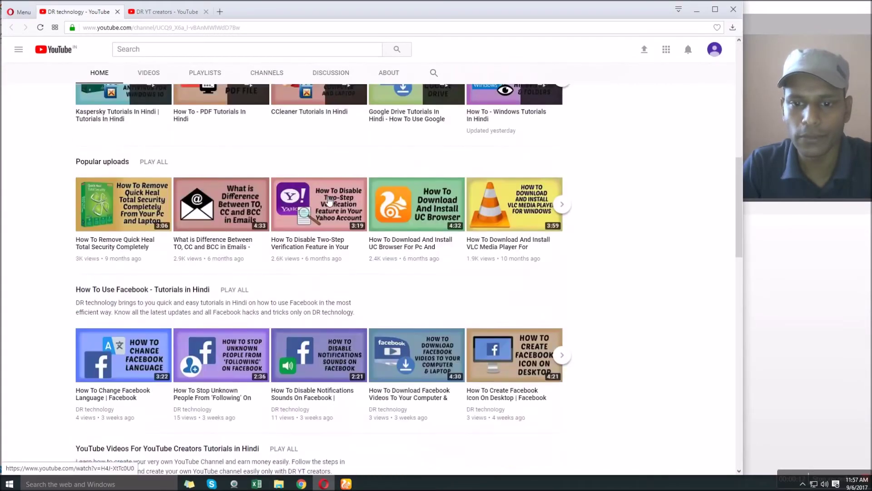
pyautogui.scroll(-10, 330, 200)
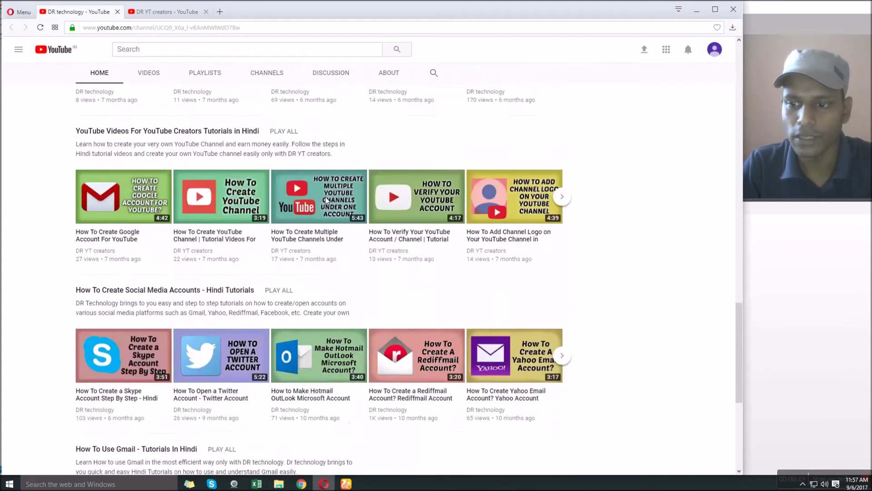
pyautogui.scroll(-2, 325, 198)
pyautogui.scroll(20, 325, 197)
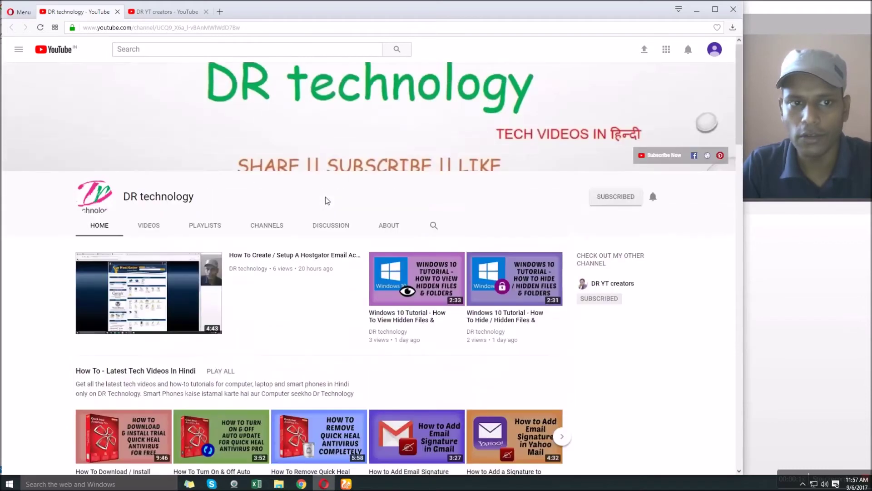
pyautogui.click(183, 12)
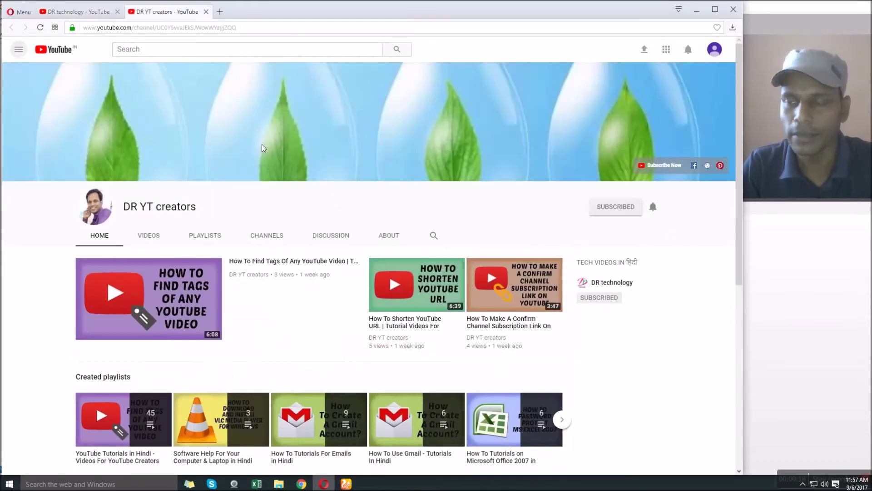
pyautogui.click(81, 13)
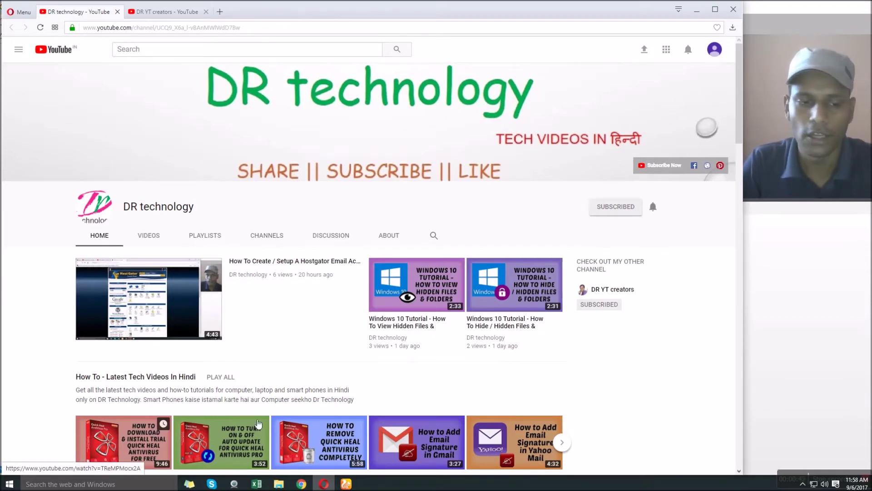
# - Launch Outlook 2013 from the Microsoft Office 2013 folder under All Programs
pyautogui.click(9, 485)
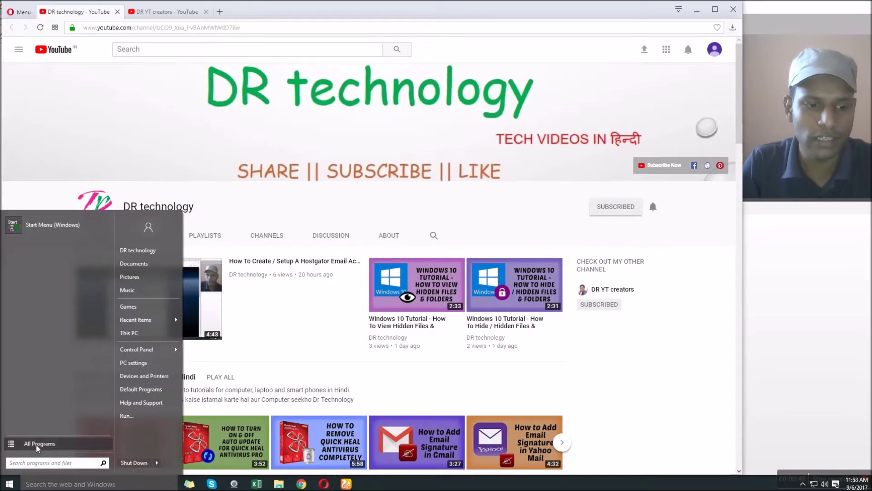
pyautogui.click(36, 445)
pyautogui.scroll(-1, 61, 357)
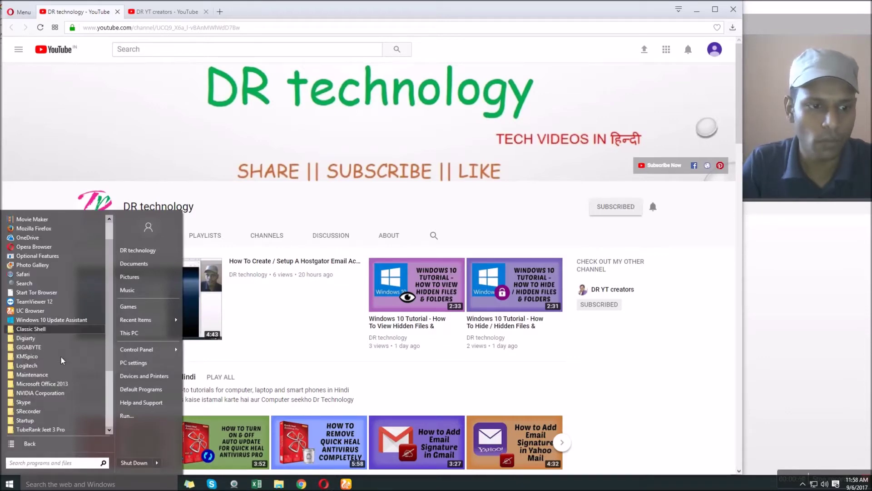
pyautogui.click(60, 384)
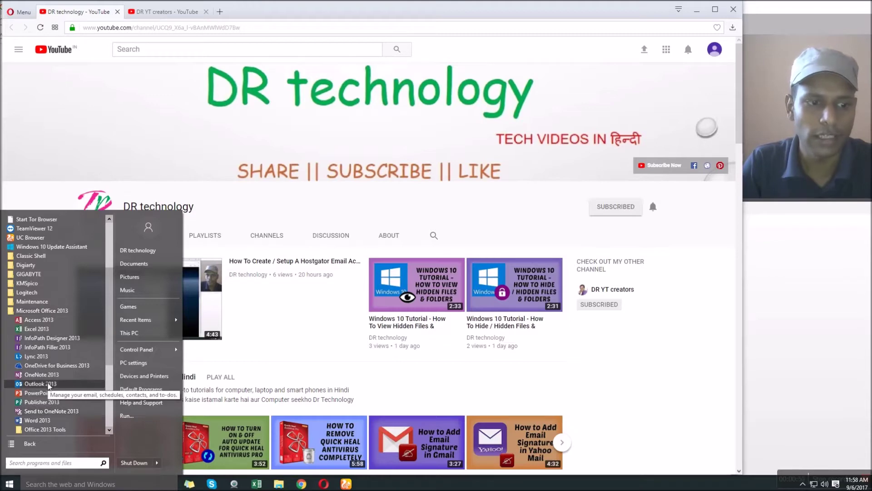
pyautogui.click(45, 401)
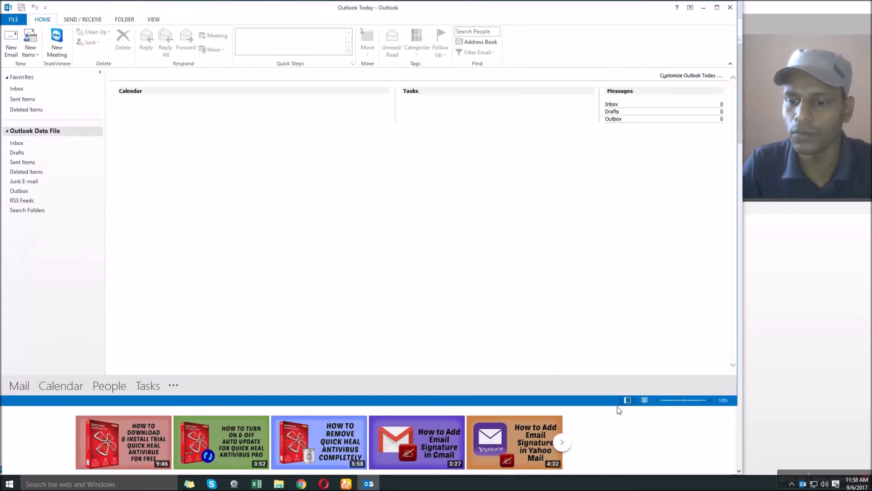
# - Make the Outlook window taller and start a new e-mail account from File > Account Settings
pyautogui.moveTo(621, 411); pyautogui.dragTo(623, 472)
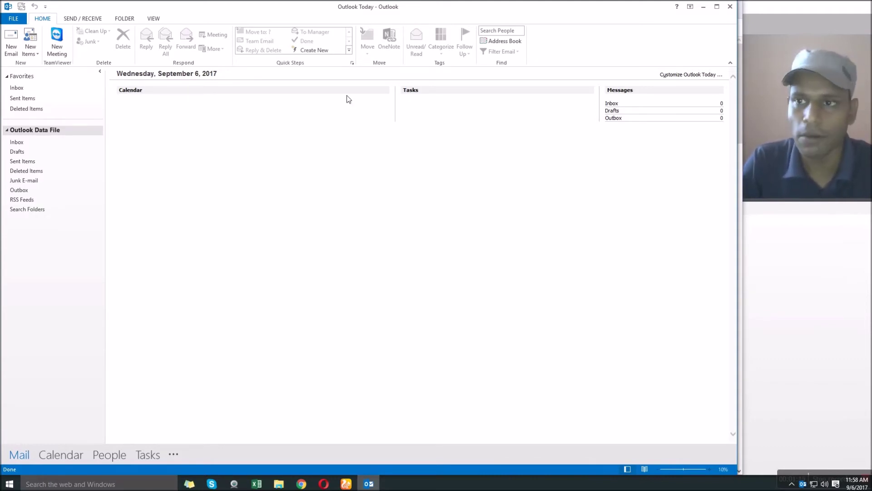
pyautogui.click(13, 18)
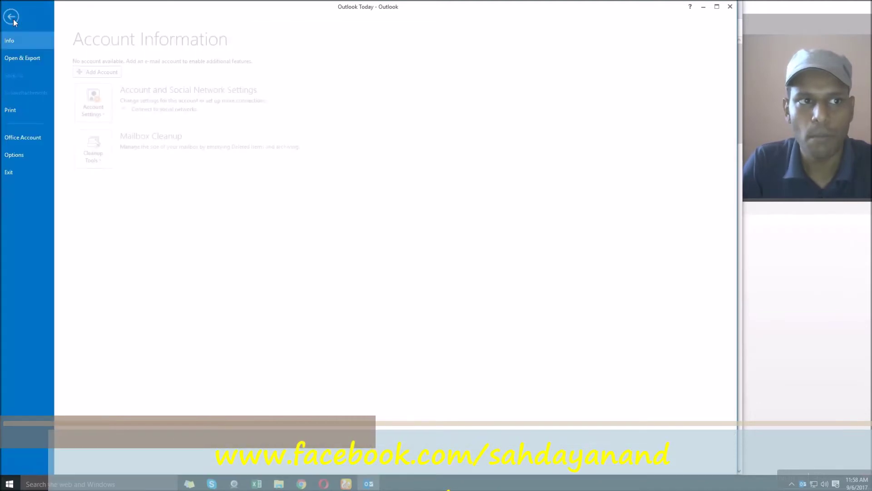
pyautogui.click(105, 109)
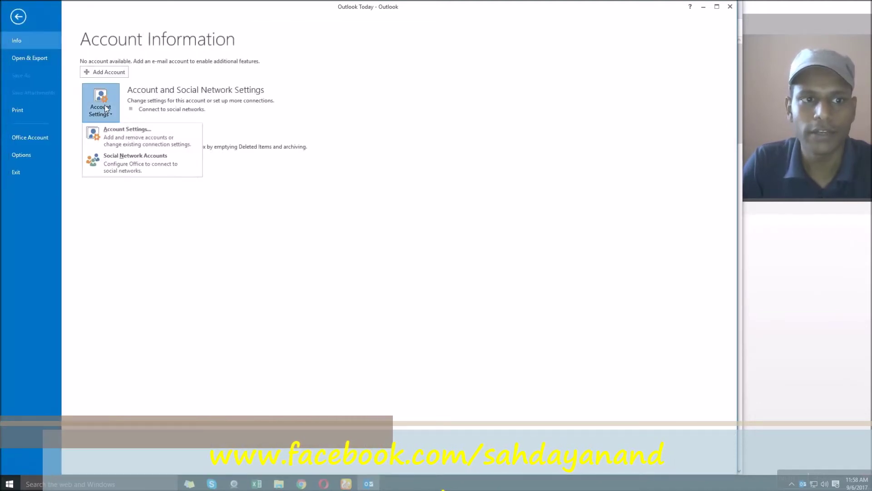
pyautogui.click(129, 143)
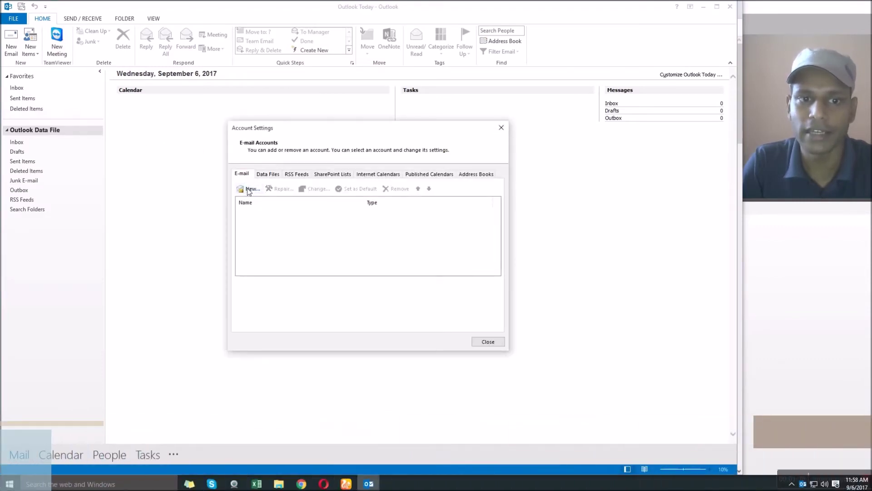
pyautogui.click(250, 189)
# - Enter the account holder's name, e-mail address and password, then submit for automatic setup
pyautogui.click(336, 276)
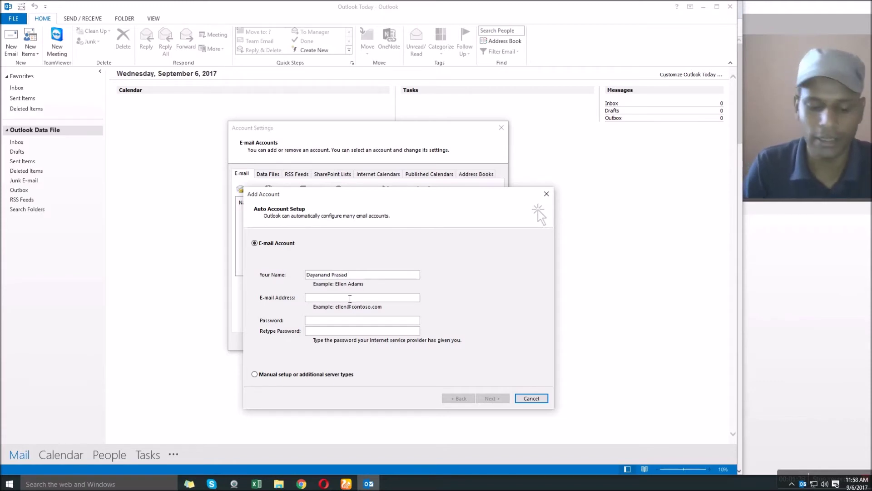
pyautogui.click(350, 299)
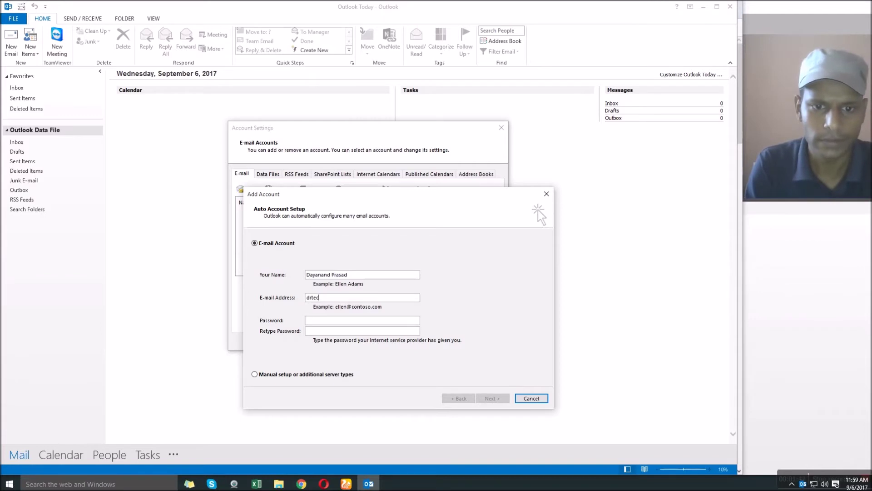
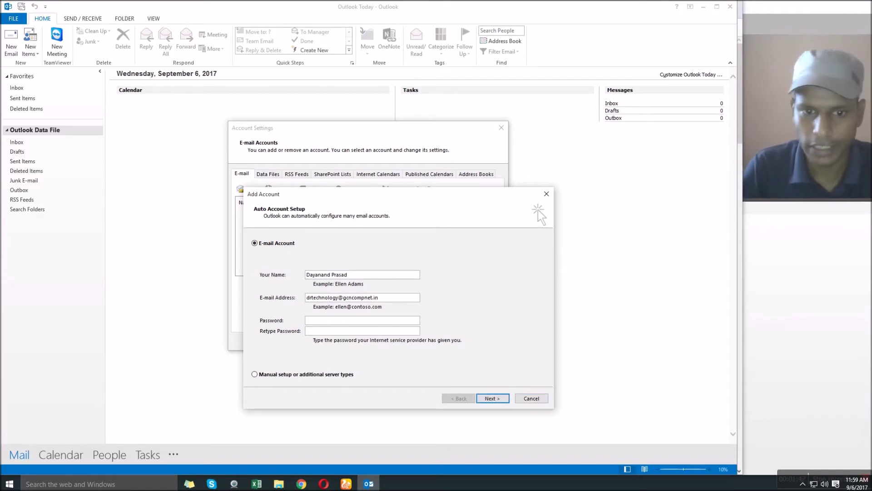
pyautogui.click(356, 321)
pyautogui.write('d')
pyautogui.write('****')
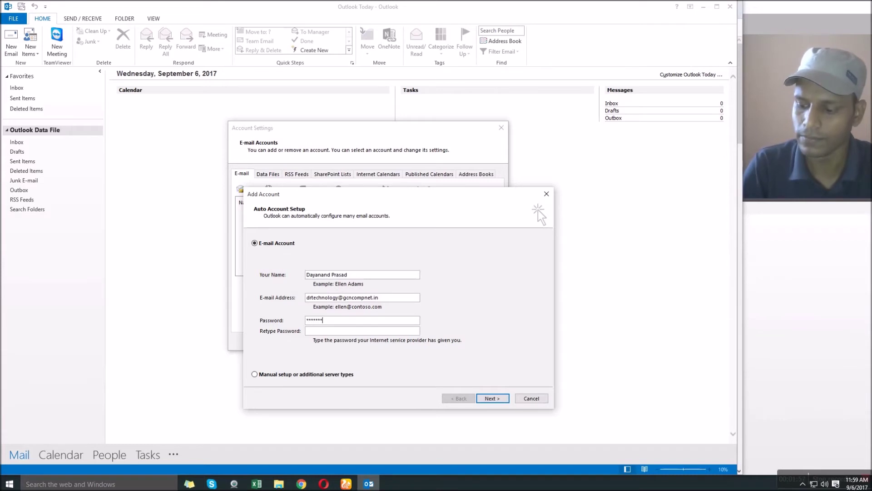
pyautogui.write('**********')
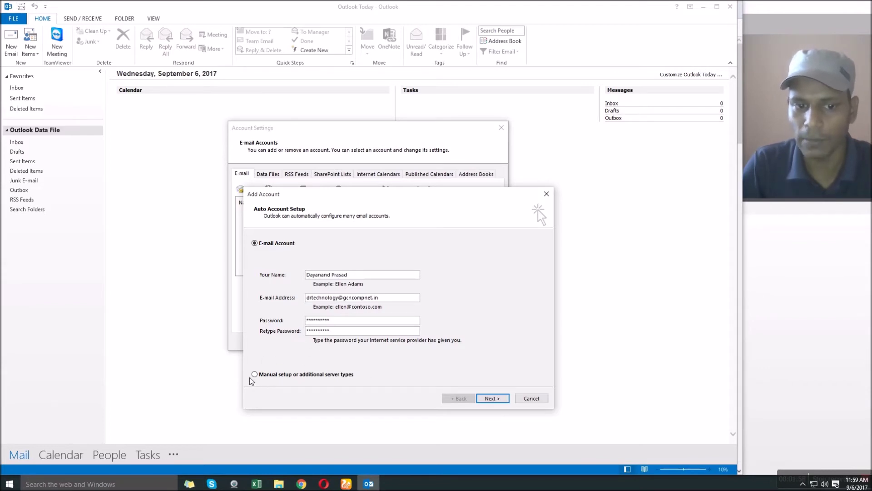
pyautogui.click(491, 398)
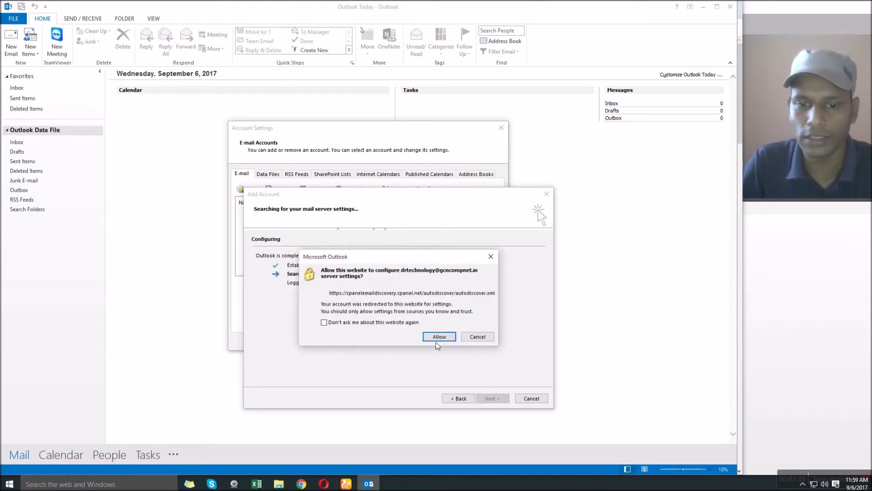
# - Allow the autodiscover website to configure the server settings and wait for setup to complete
pyautogui.click(439, 337)
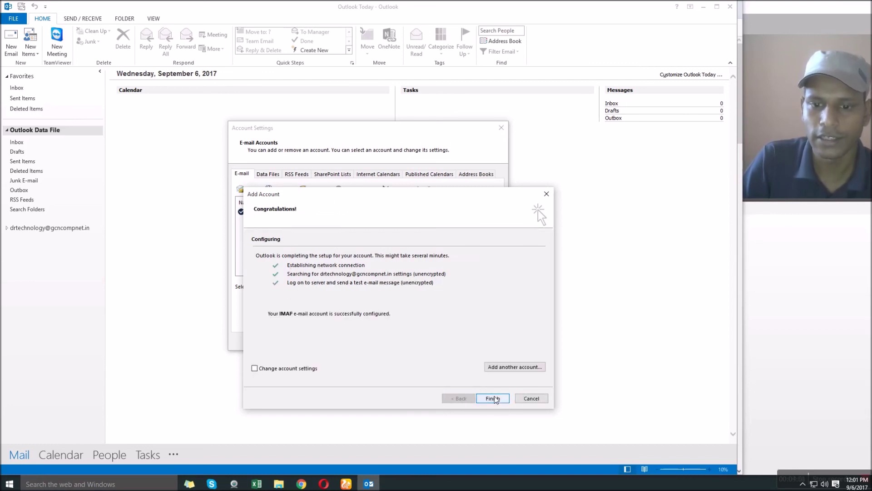
# - Finish the wizard, close Account Settings, and read the Microsoft Outlook Test Message in the Inbox
pyautogui.click(494, 399)
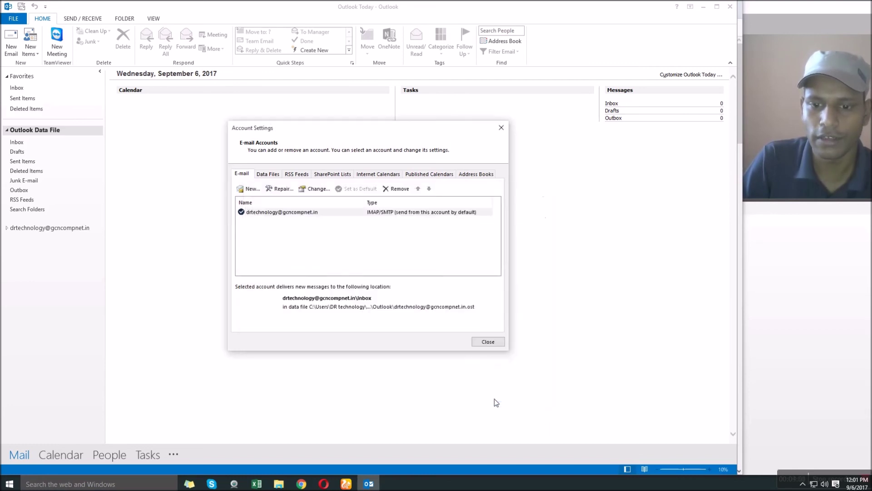
pyautogui.click(485, 344)
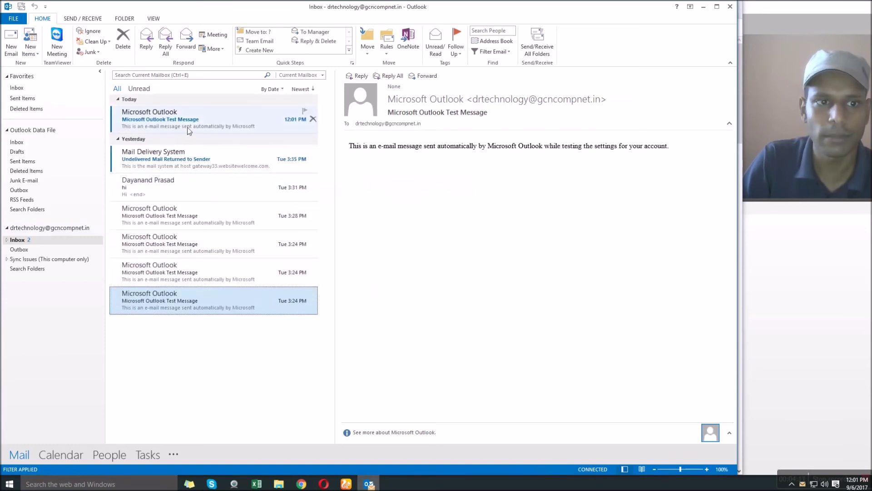
pyautogui.click(182, 124)
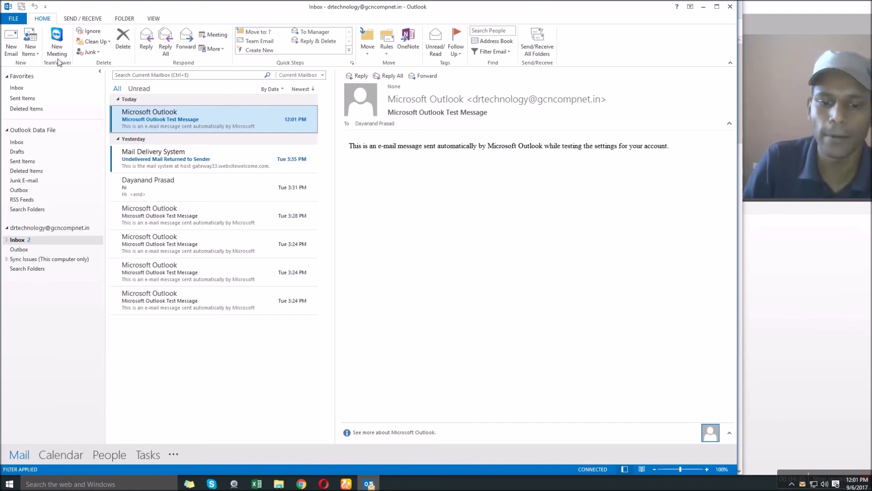
# - Bring the Opera browser forward, visit the DR YT creators tab, and return to DR technology
pyautogui.click(325, 485)
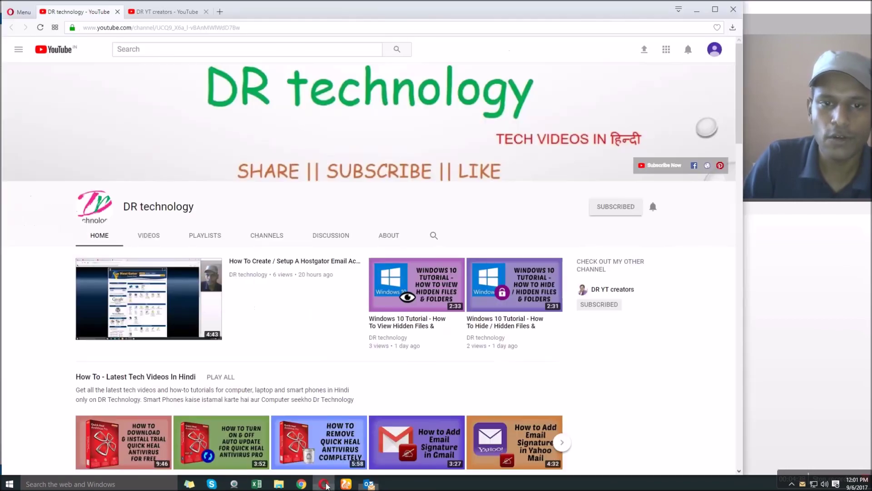
pyautogui.click(176, 12)
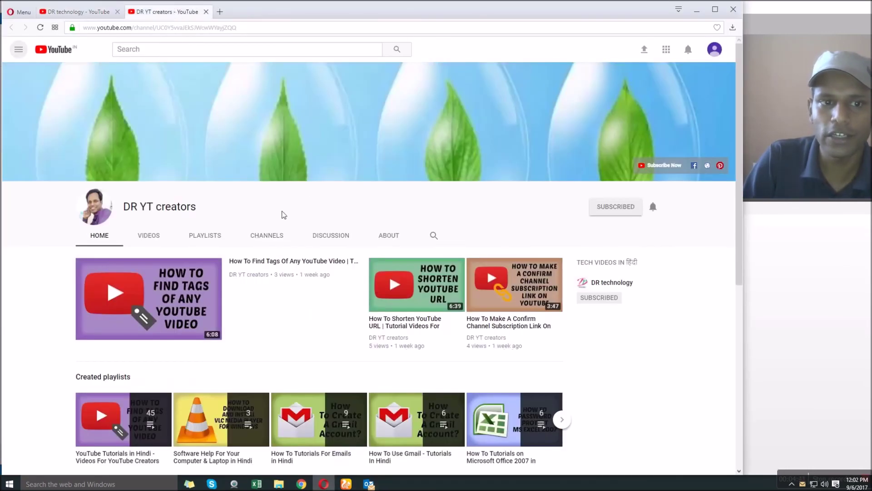
pyautogui.click(73, 13)
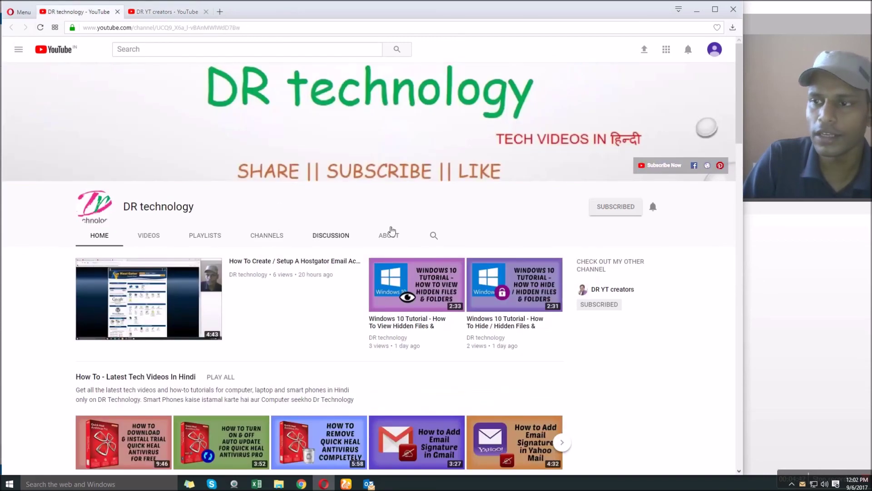